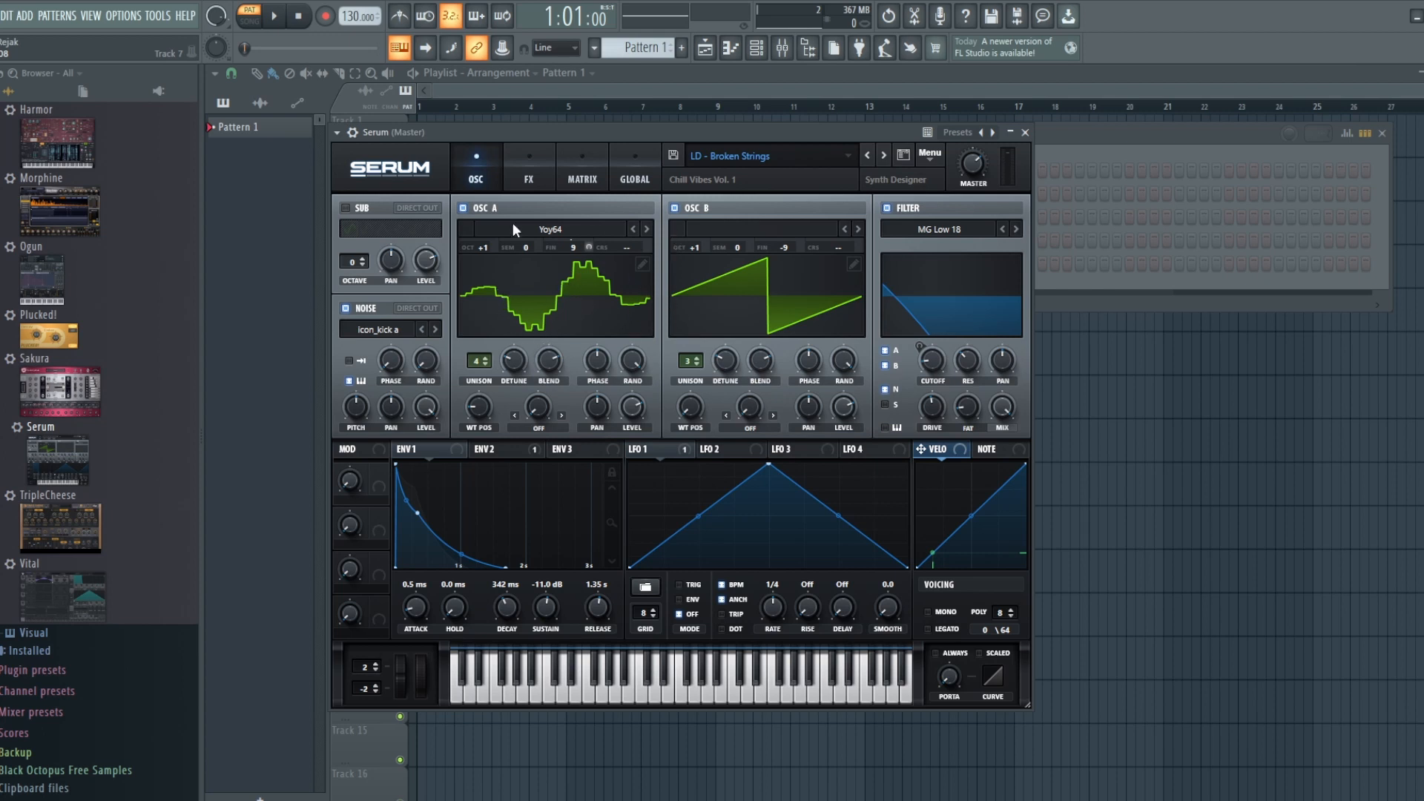
Isolate oscillator A by switching off the noise and oscillator B, and view the Digital category of its wavetables
{"action": "left_click", "coordinate": [345, 307]}
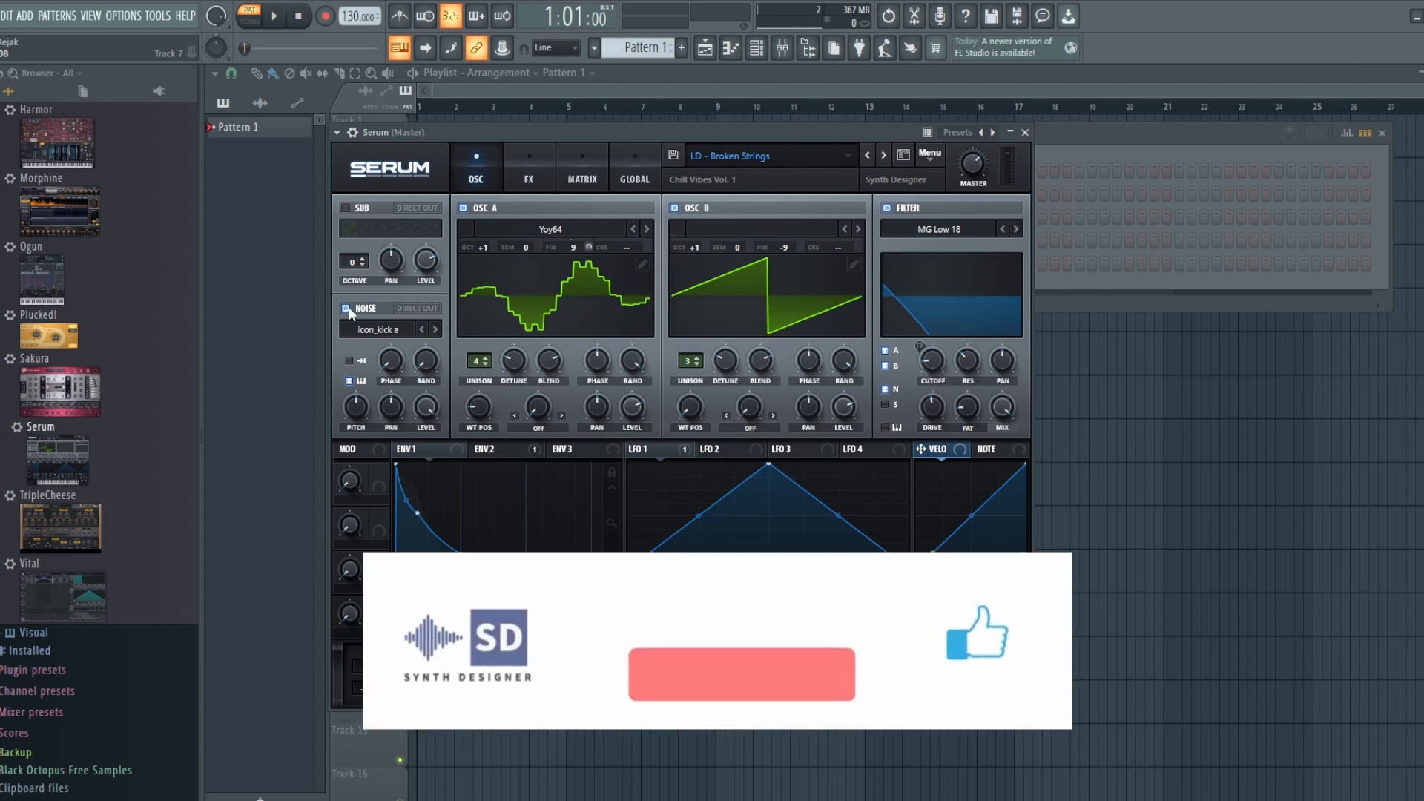
{"action": "left_click", "coordinate": [676, 208]}
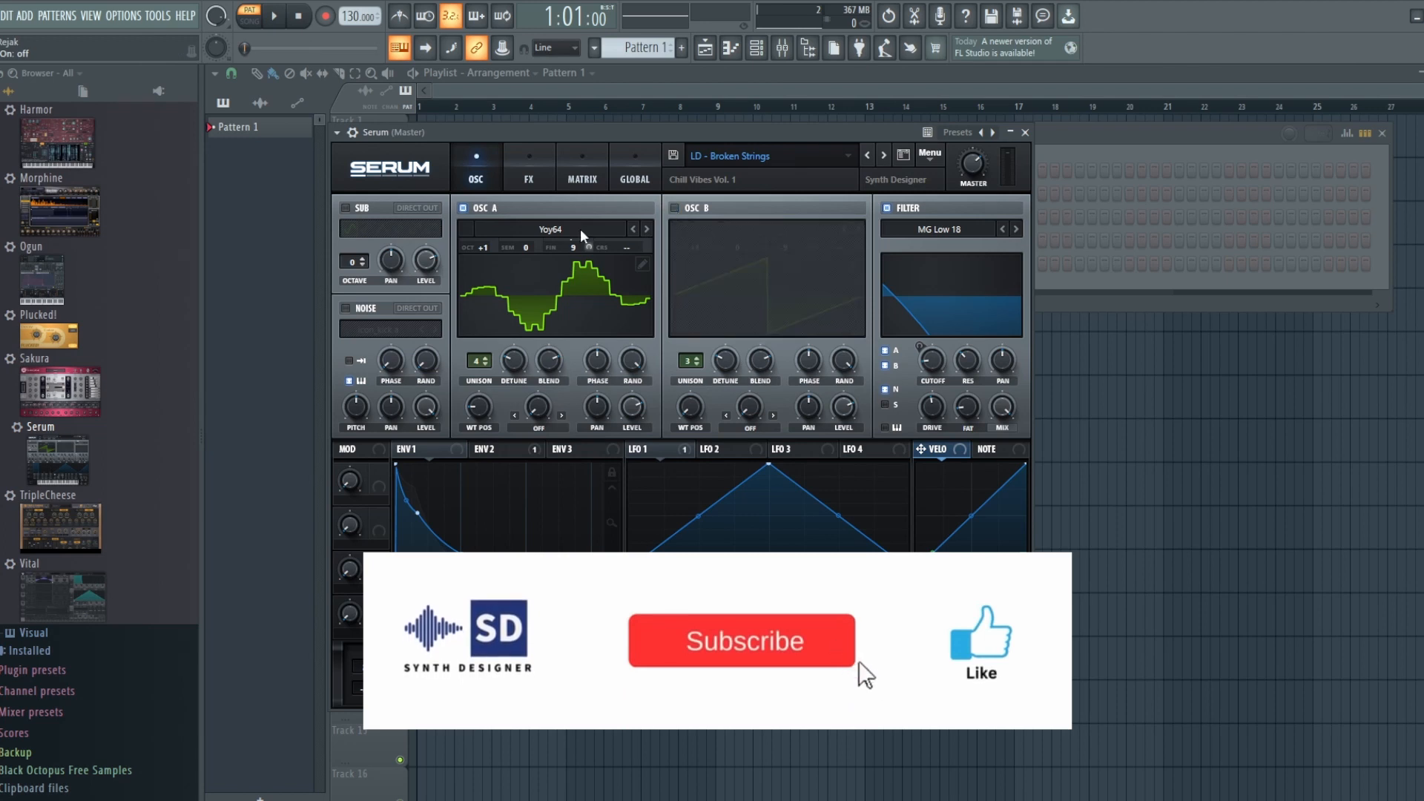
{"action": "left_click", "coordinate": [578, 225]}
{"action": "mouse_move", "coordinate": [547, 273]}
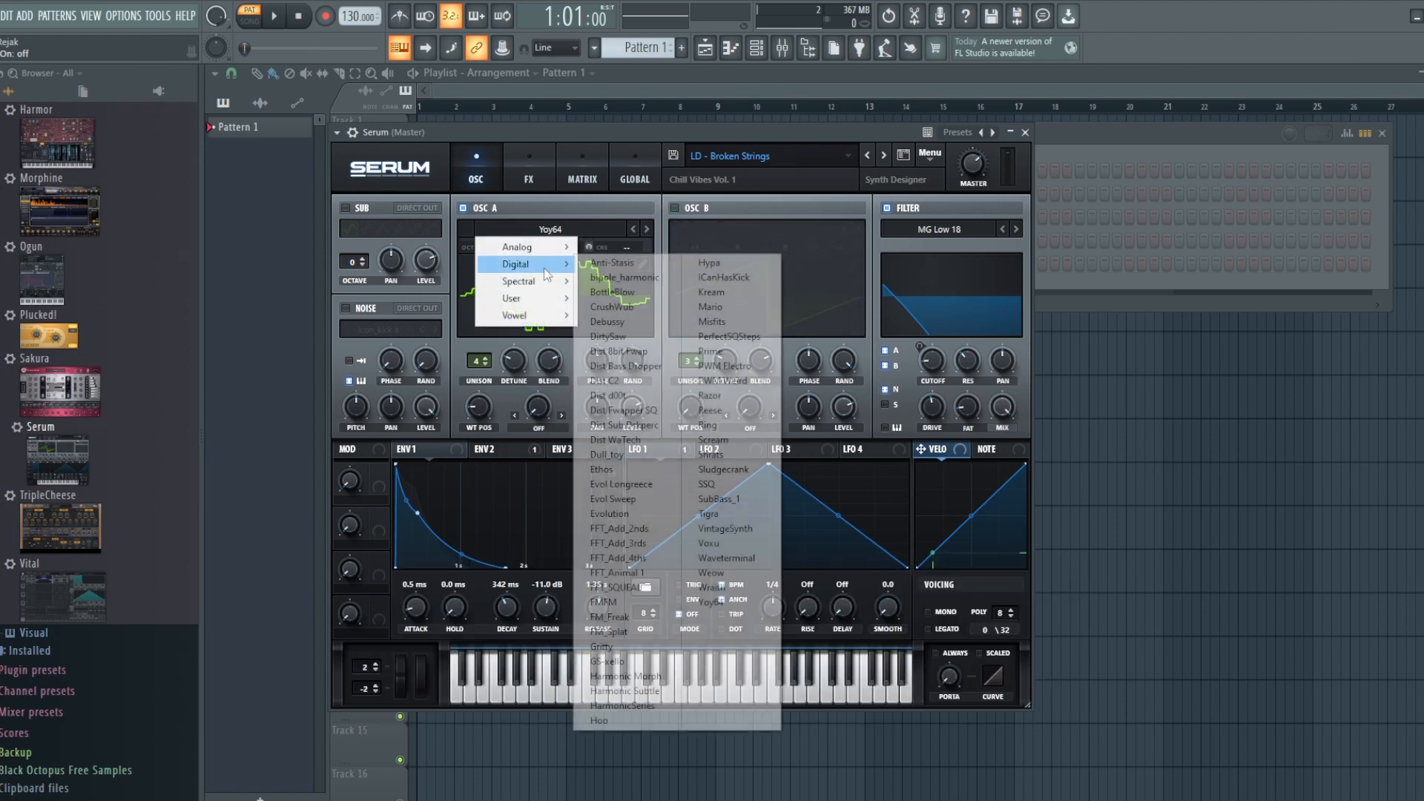
{"action": "left_click", "coordinate": [608, 141]}
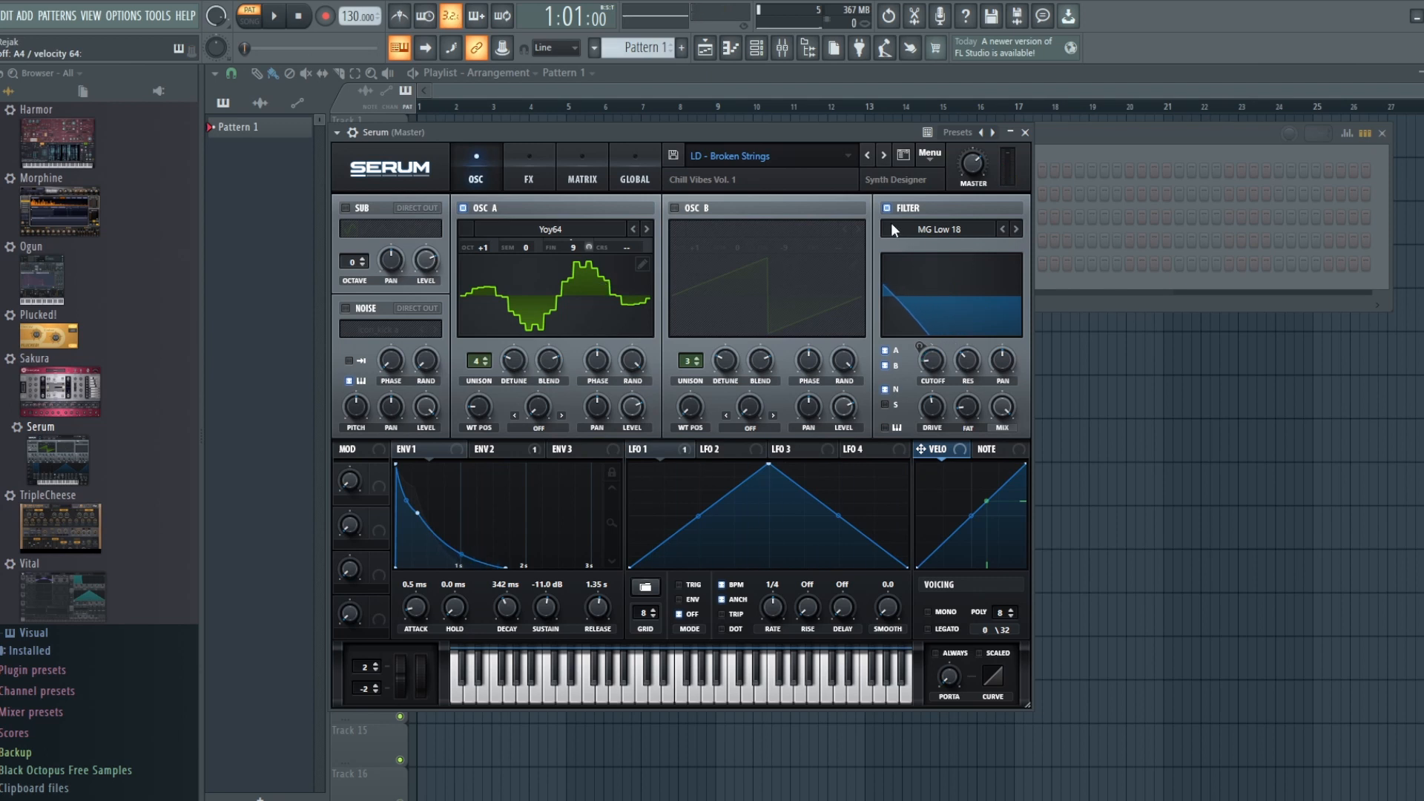
Audition oscillator B alone by enabling it and switching oscillator A off, and turn oscillator A back on
{"action": "left_click", "coordinate": [675, 209]}
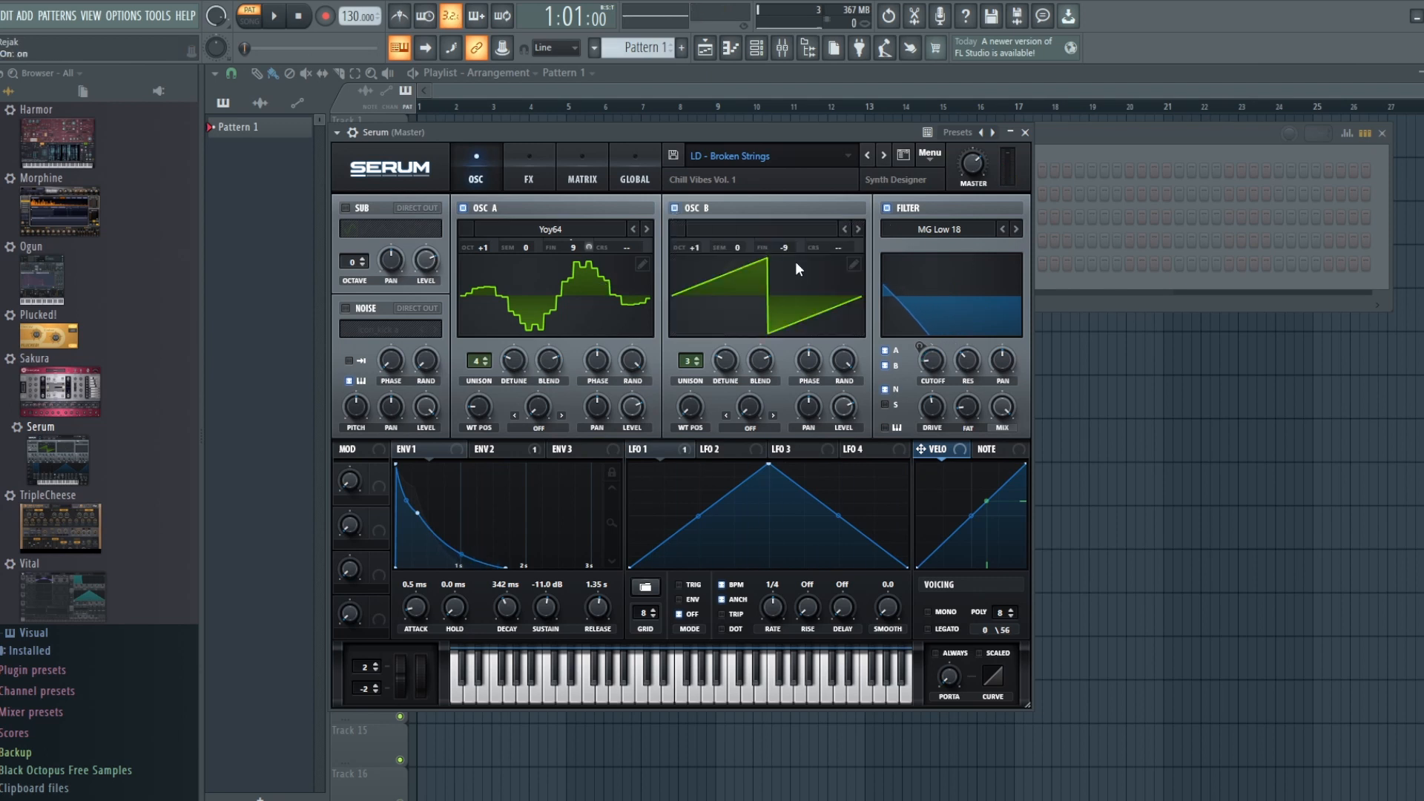
{"action": "left_click", "coordinate": [463, 208]}
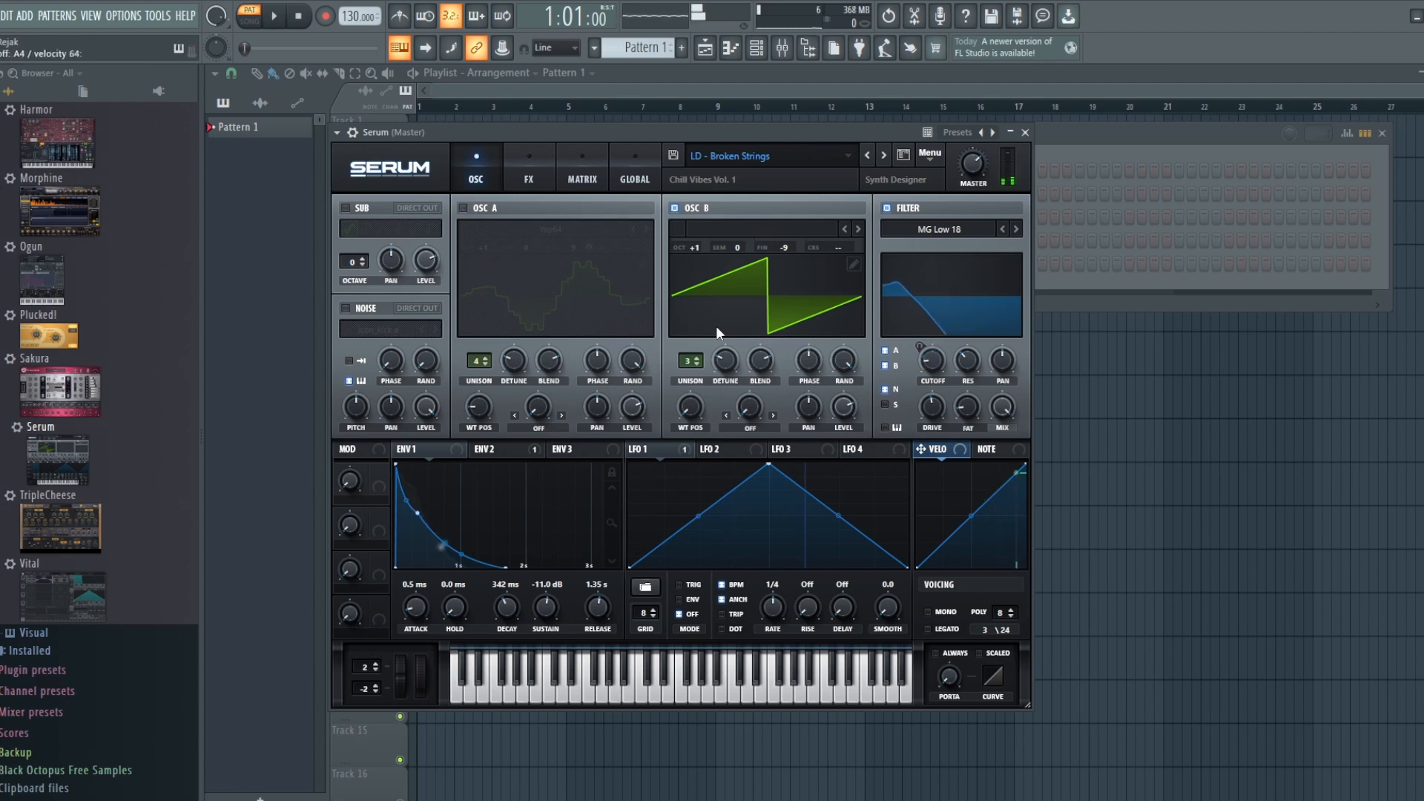
{"action": "left_click", "coordinate": [463, 208]}
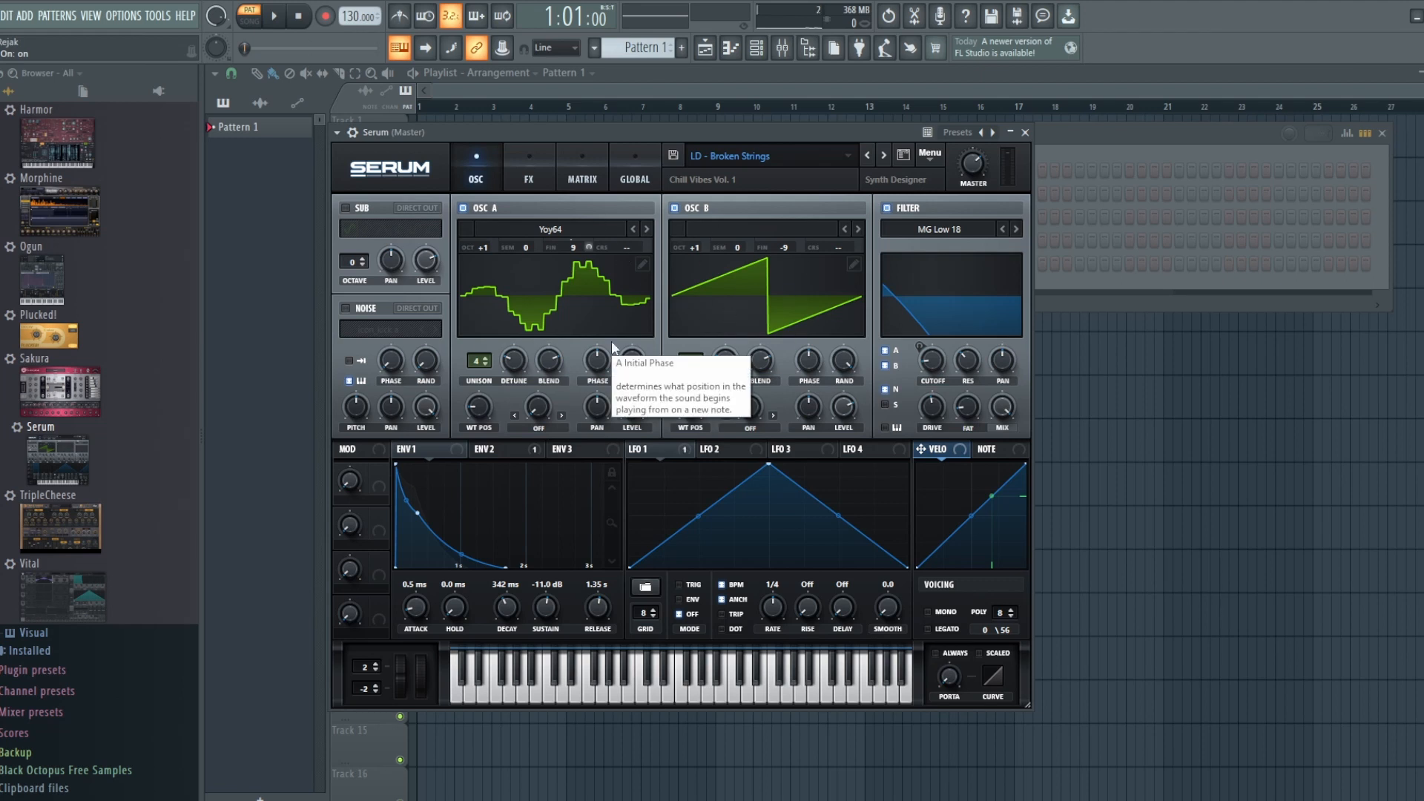
Audition the icon_kick noise alone by enabling it with oscillators A and B switched off, and turn the noise off
{"action": "left_click", "coordinate": [347, 307]}
{"action": "left_click", "coordinate": [462, 209]}
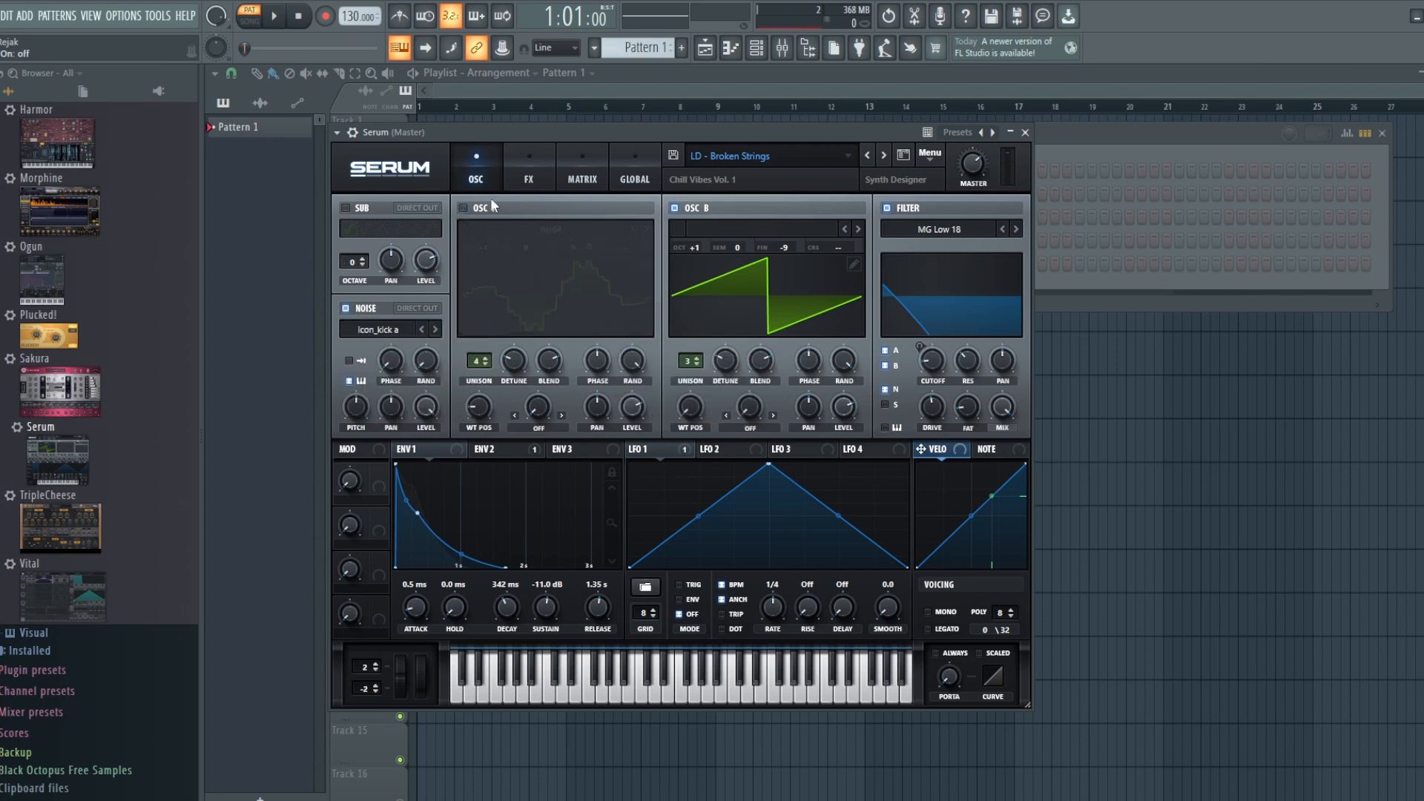
{"action": "left_click", "coordinate": [674, 208]}
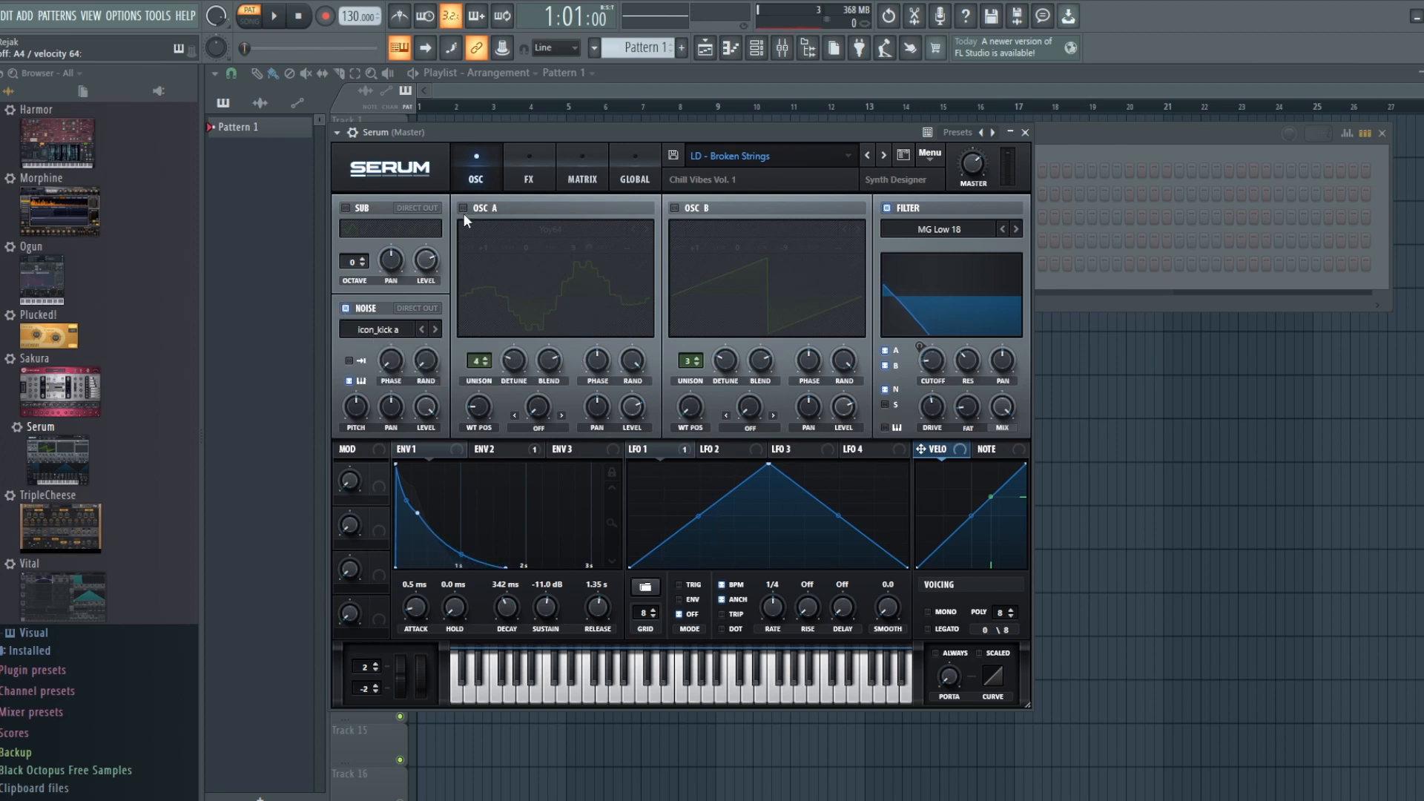
{"action": "left_click", "coordinate": [346, 308]}
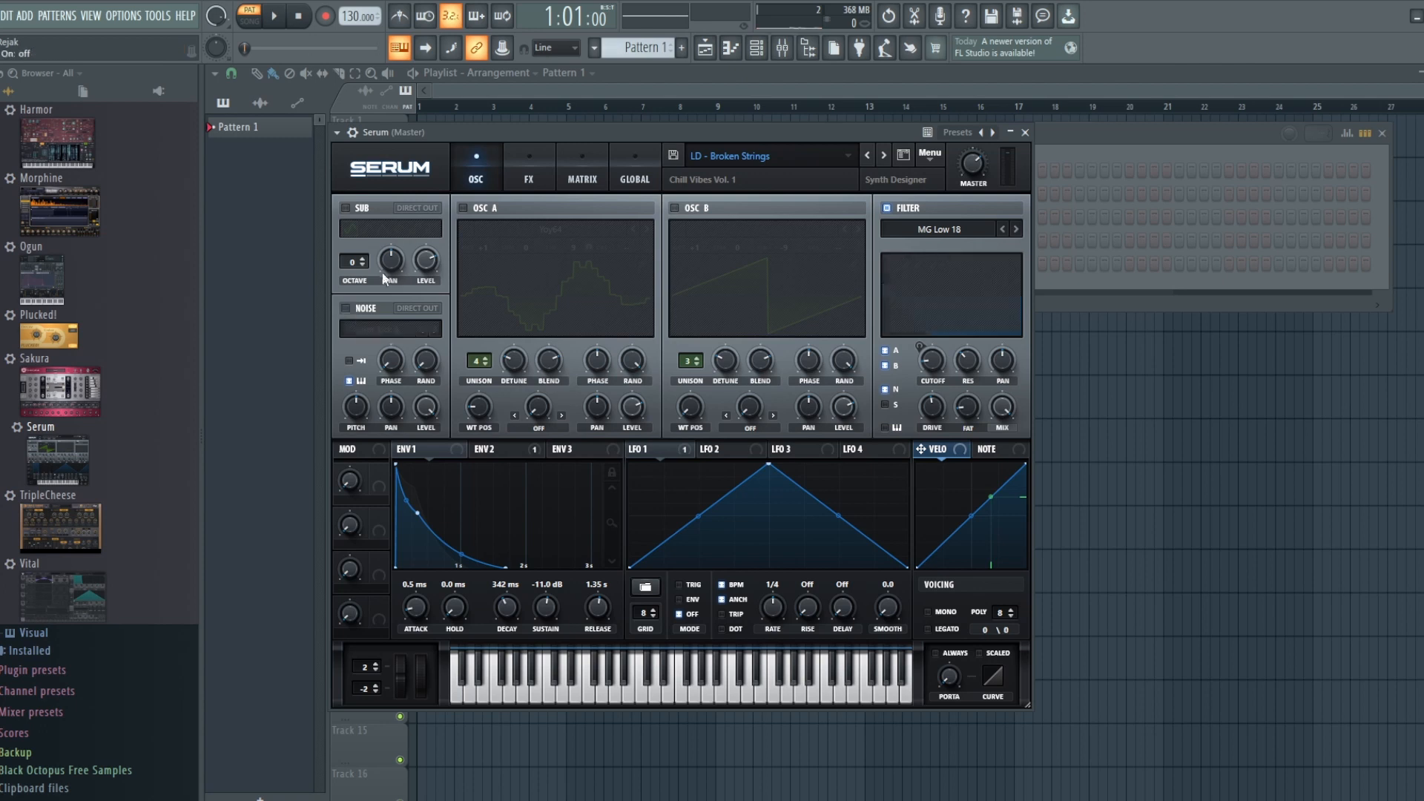
Turn oscillator A, oscillator B and the noise back on to hear all the sources together
{"action": "left_click", "coordinate": [463, 208]}
{"action": "left_click", "coordinate": [675, 209]}
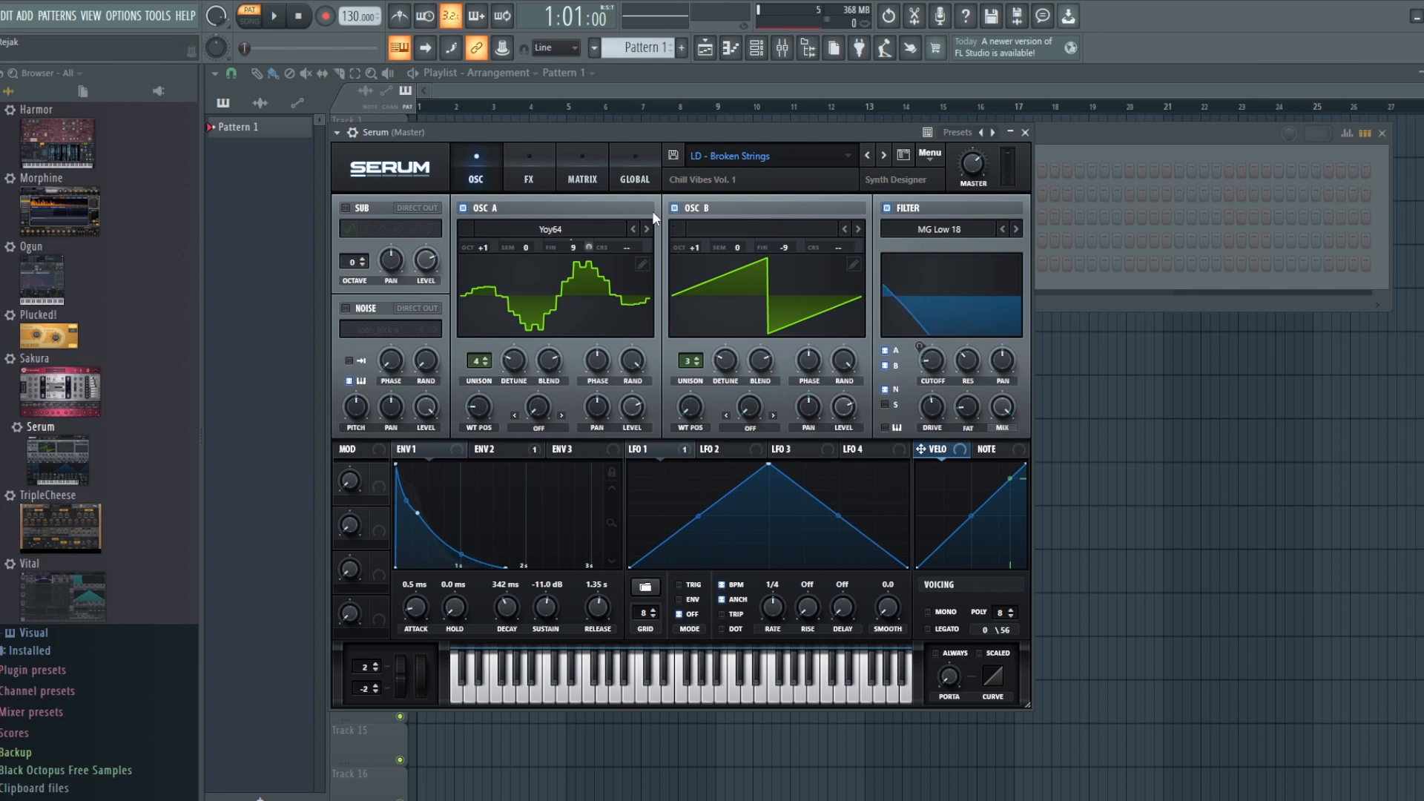
{"action": "left_click", "coordinate": [346, 308]}
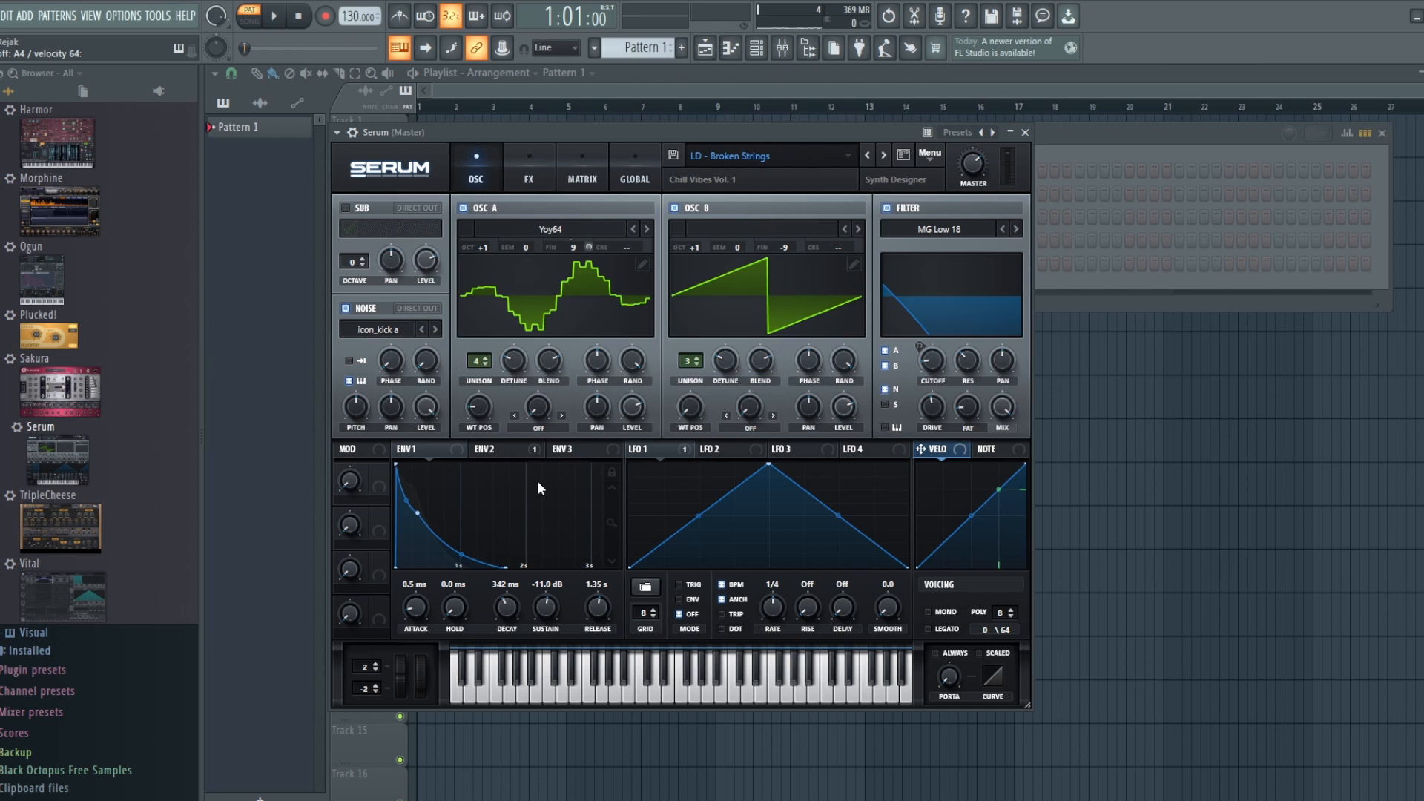
Compare the shapes of envelopes 1 and 2, and show which filter parameter envelope 2 modulates
{"action": "left_click", "coordinate": [501, 454]}
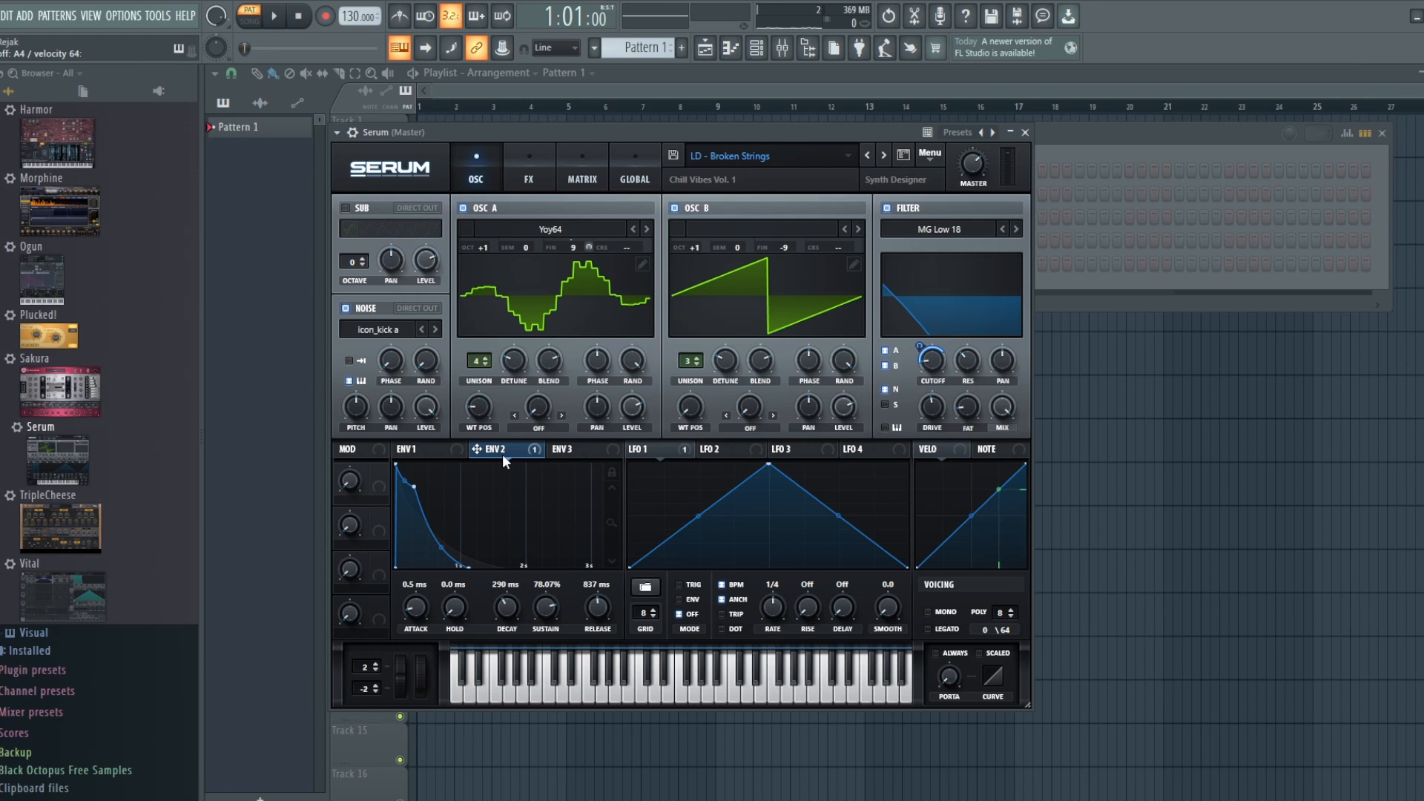
{"action": "left_click", "coordinate": [398, 454]}
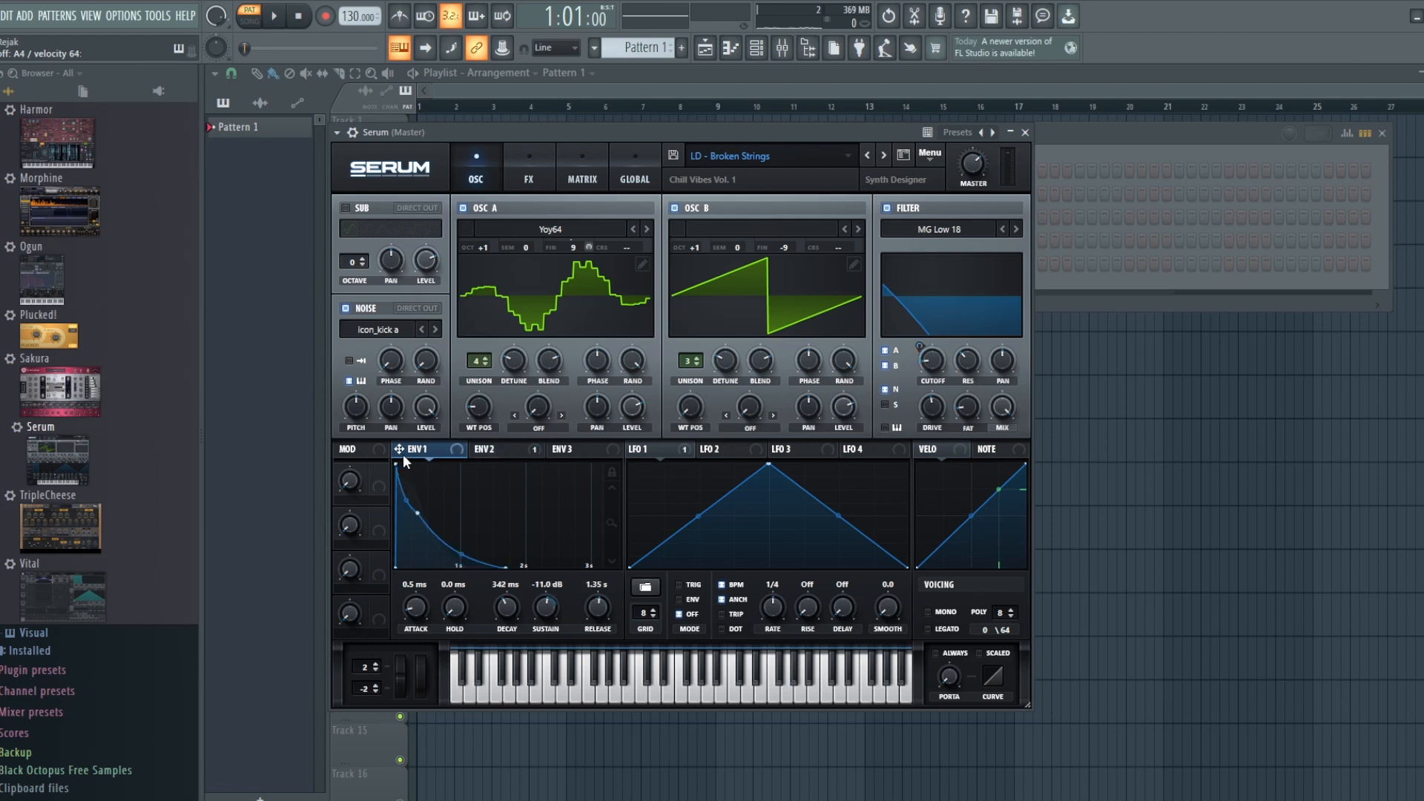
{"action": "left_click", "coordinate": [506, 451]}
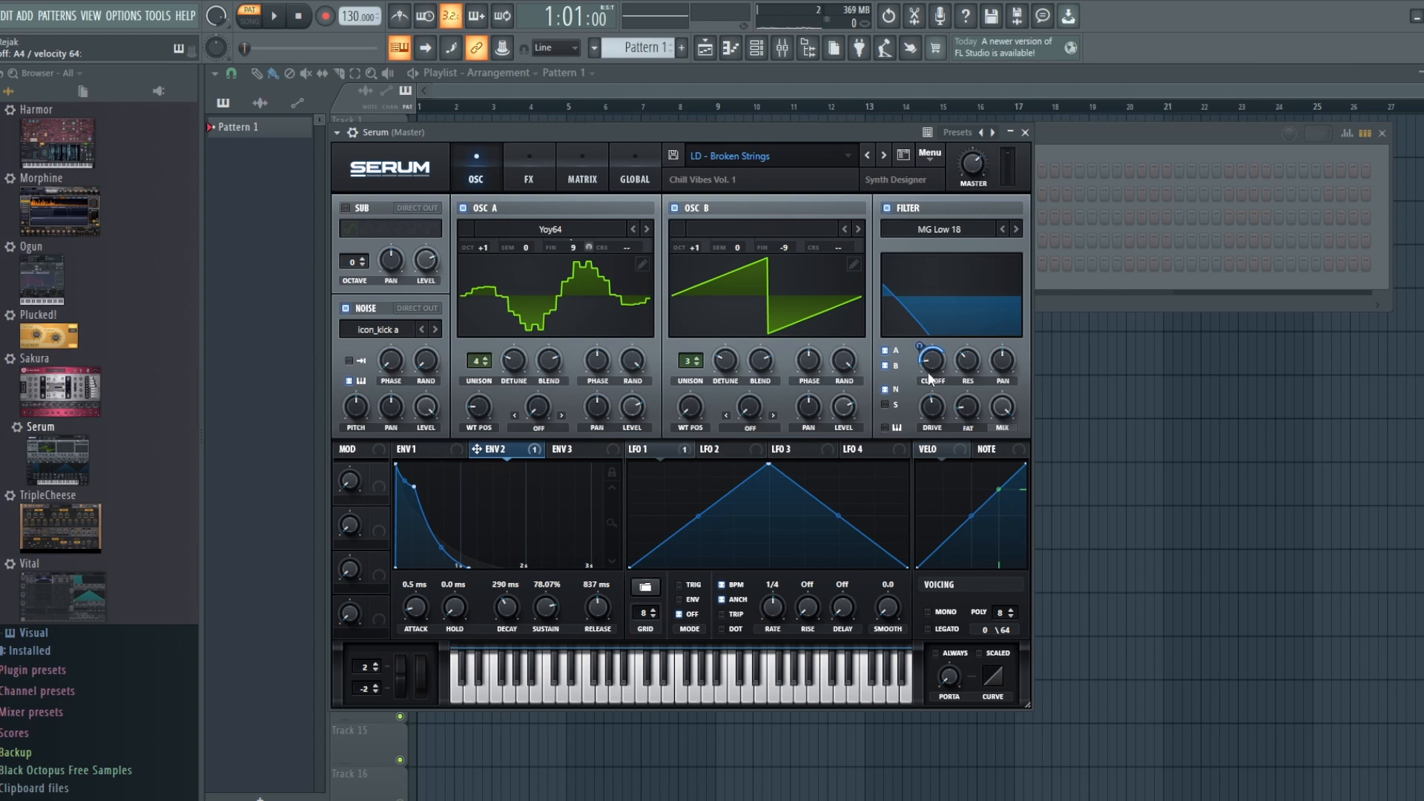
Bypass envelope 2's modulation, audition the filter cutoff raised to about 542 Hz, and return the cutoff to 42 Hz
{"action": "right_click", "coordinate": [517, 448]}
{"action": "left_click", "coordinate": [550, 468]}
{"action": "left_click_drag", "start_coordinate": [923, 359], "coordinate": [927, 296]}
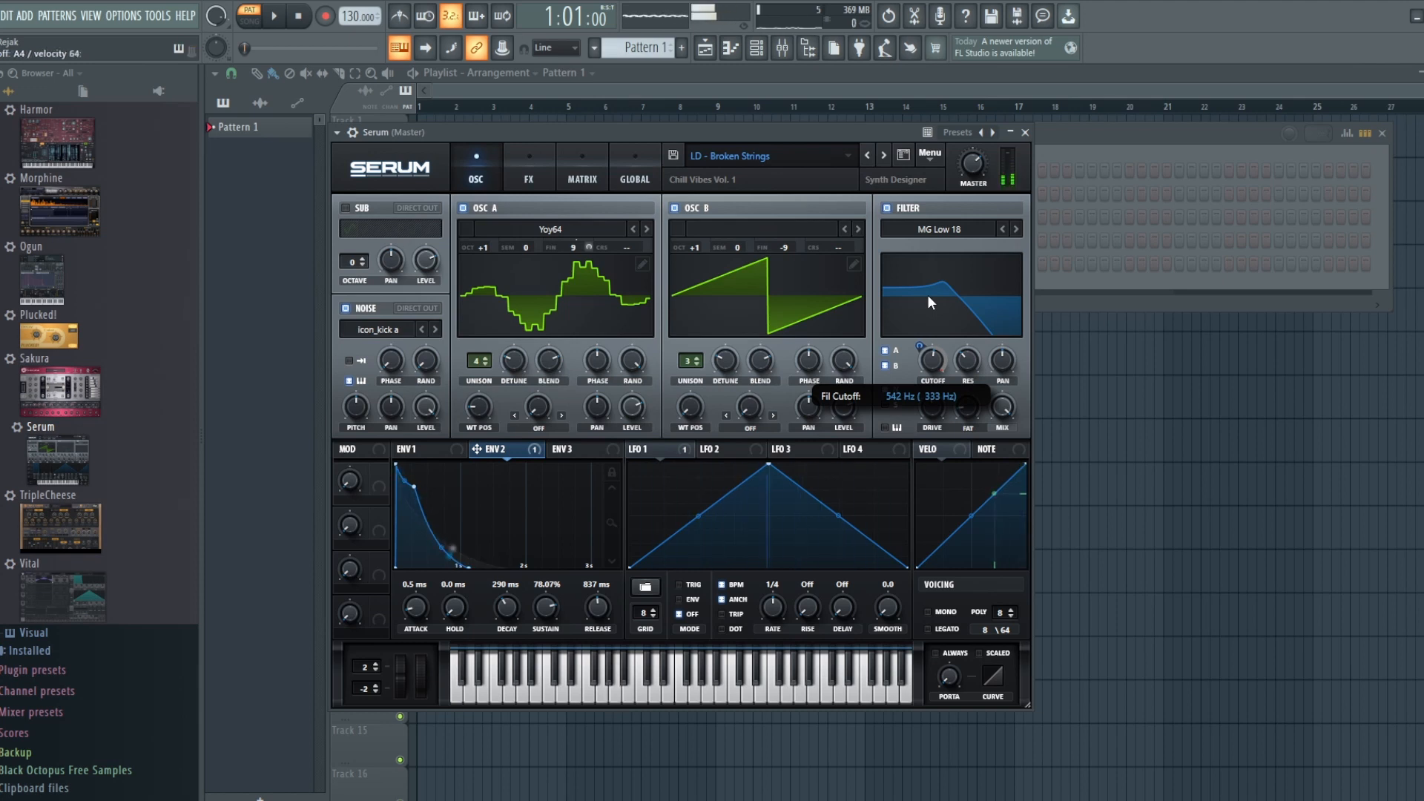
{"action": "mouse_move", "coordinate": [920, 359]}
{"action": "left_mouse_down"}
{"action": "mouse_move", "coordinate": [920, 404]}
{"action": "mouse_move", "coordinate": [923, 358]}
{"action": "left_mouse_up"}
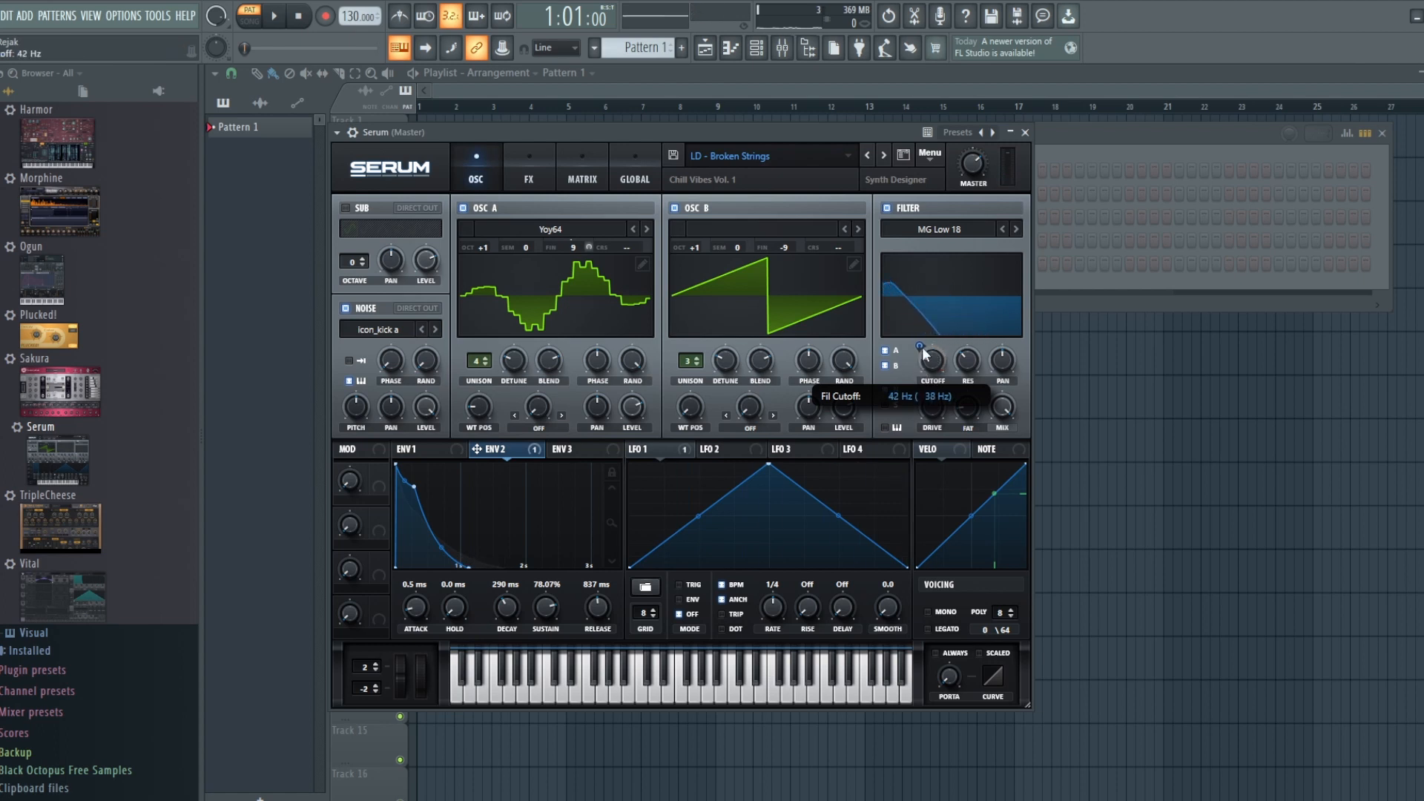
Re-enable envelope 2's modulation of the filter cutoff and check the cutoff's modulation amount
{"action": "right_click", "coordinate": [524, 452]}
{"action": "left_click", "coordinate": [541, 463]}
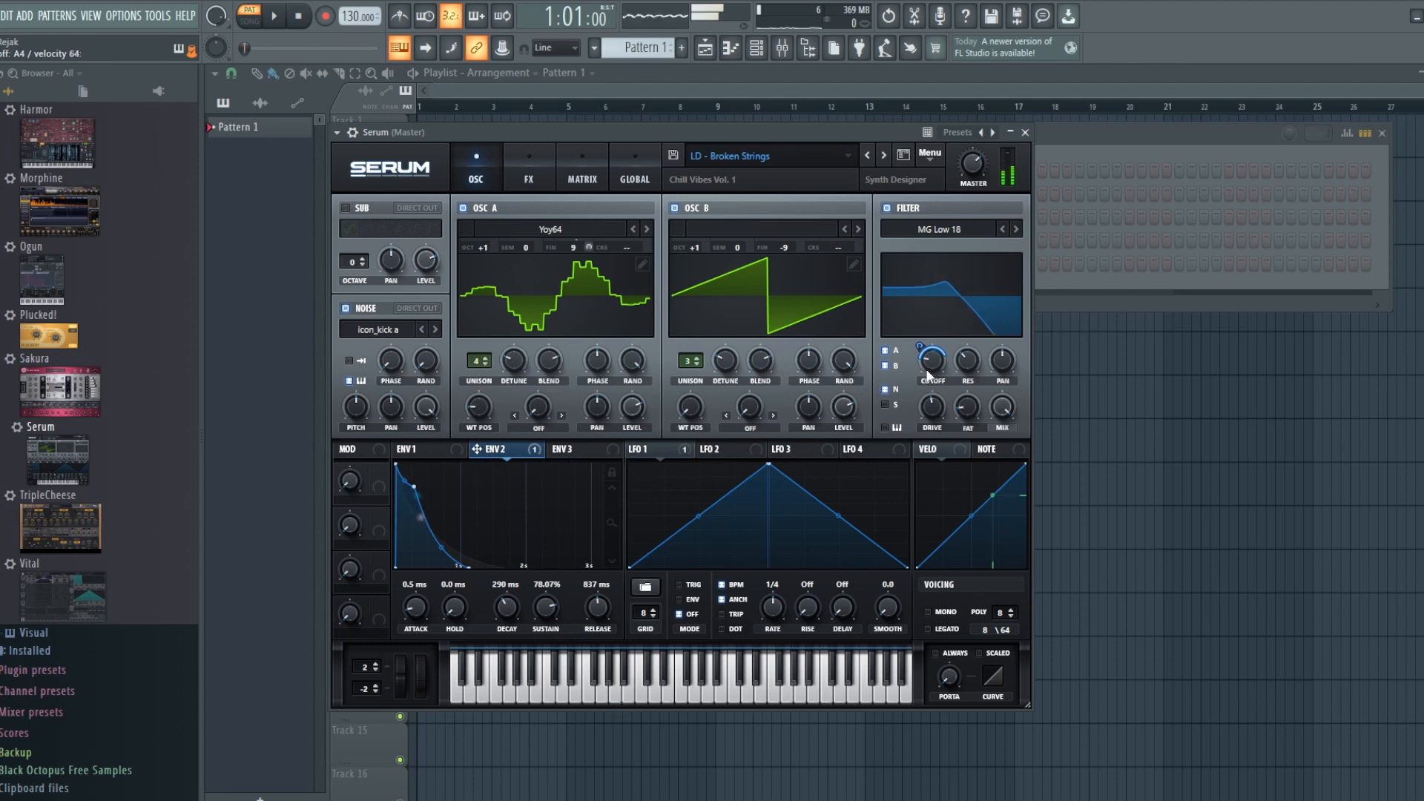
{"action": "left_click_drag", "start_coordinate": [927, 369], "coordinate": [927, 375]}
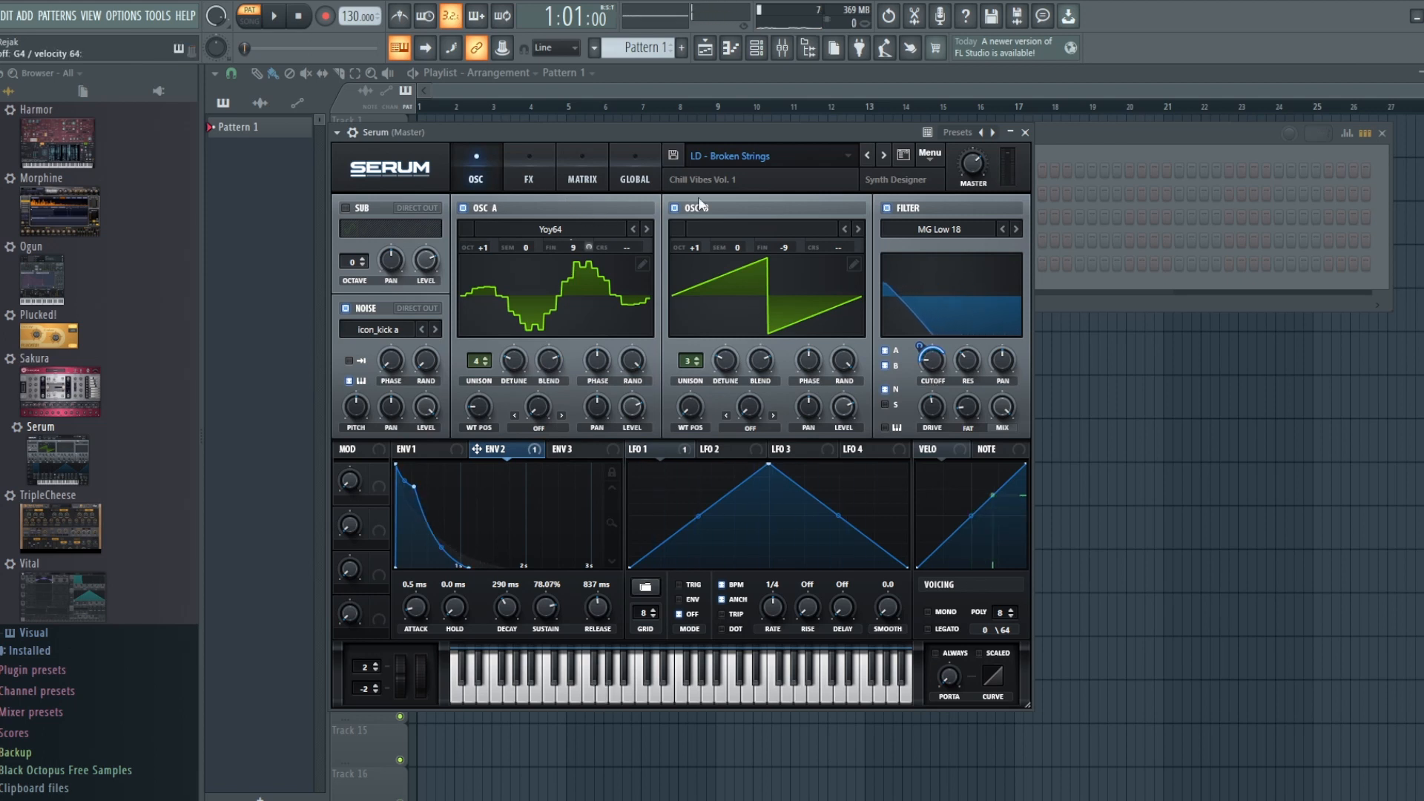
{"action": "mouse_move", "coordinate": [920, 348]}
{"action": "left_mouse_down"}
{"action": "mouse_move", "coordinate": [921, 321]}
{"action": "mouse_move", "coordinate": [922, 349]}
{"action": "left_mouse_up"}
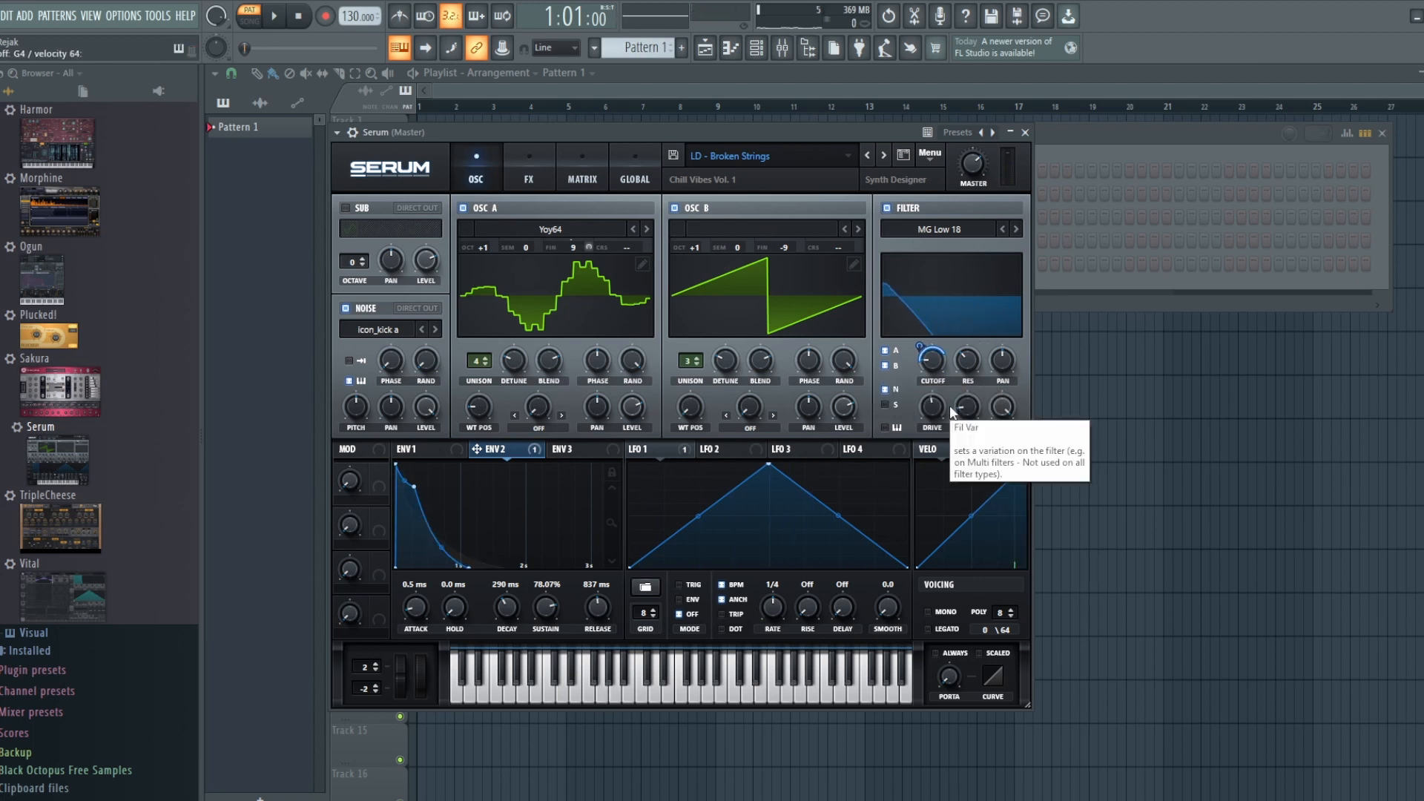
Audition the effects chain with the Tube distortion bypassed, and switch the distortion back on
{"action": "left_click", "coordinate": [547, 183]}
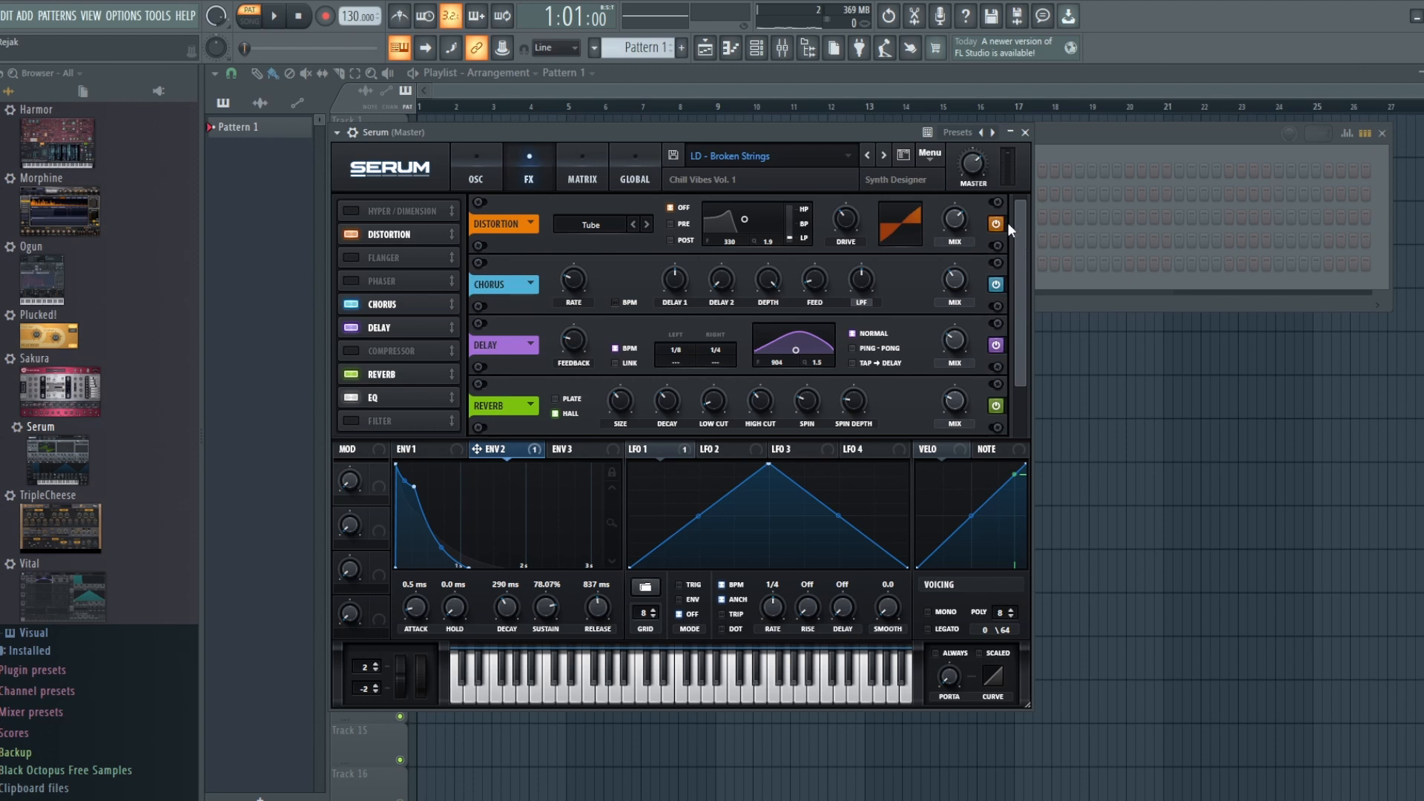
{"action": "mouse_move", "coordinate": [1020, 238]}
{"action": "left_mouse_down"}
{"action": "mouse_move", "coordinate": [1018, 306]}
{"action": "mouse_move", "coordinate": [1021, 221]}
{"action": "left_mouse_up"}
{"action": "left_click", "coordinate": [995, 224]}
{"action": "left_click", "coordinate": [995, 225]}
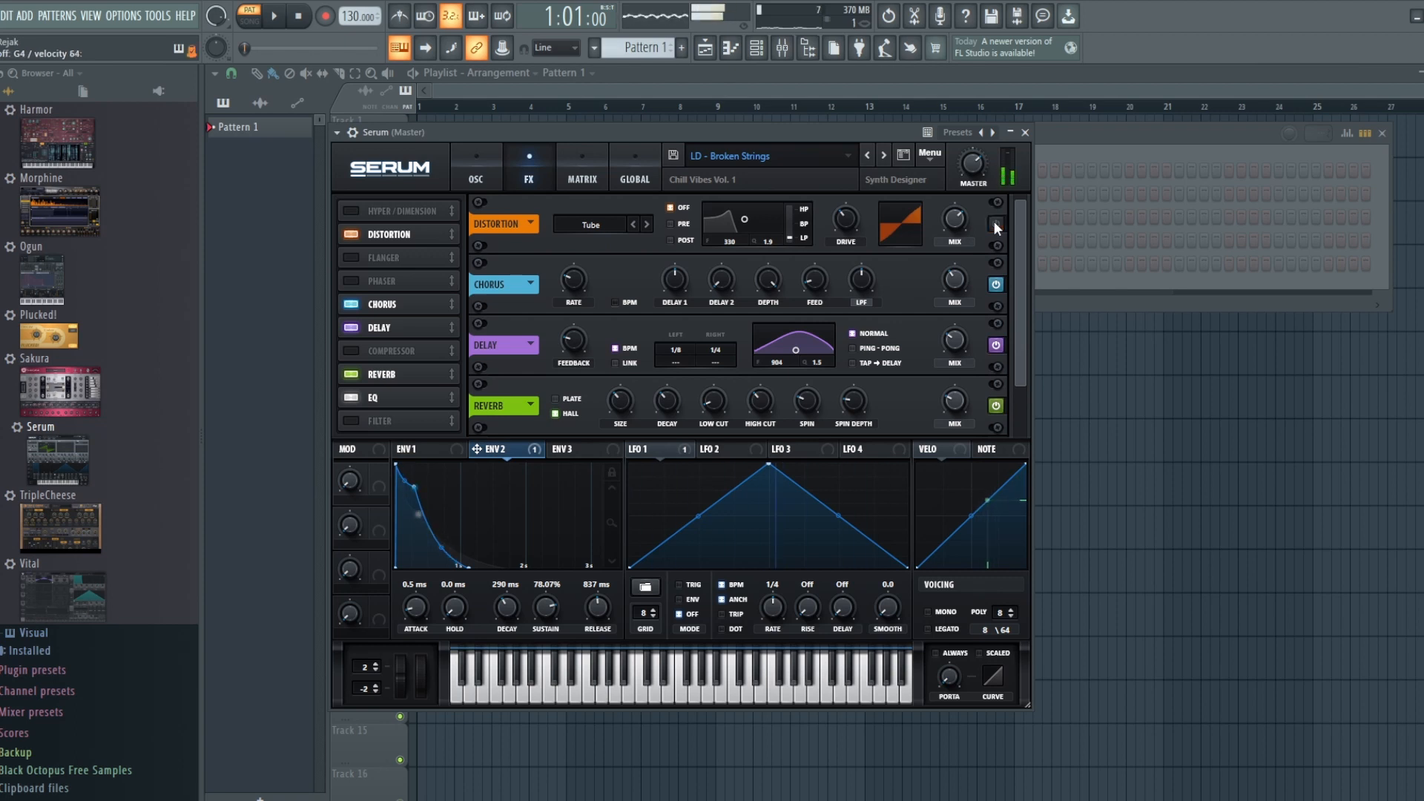
{"action": "left_click", "coordinate": [996, 225]}
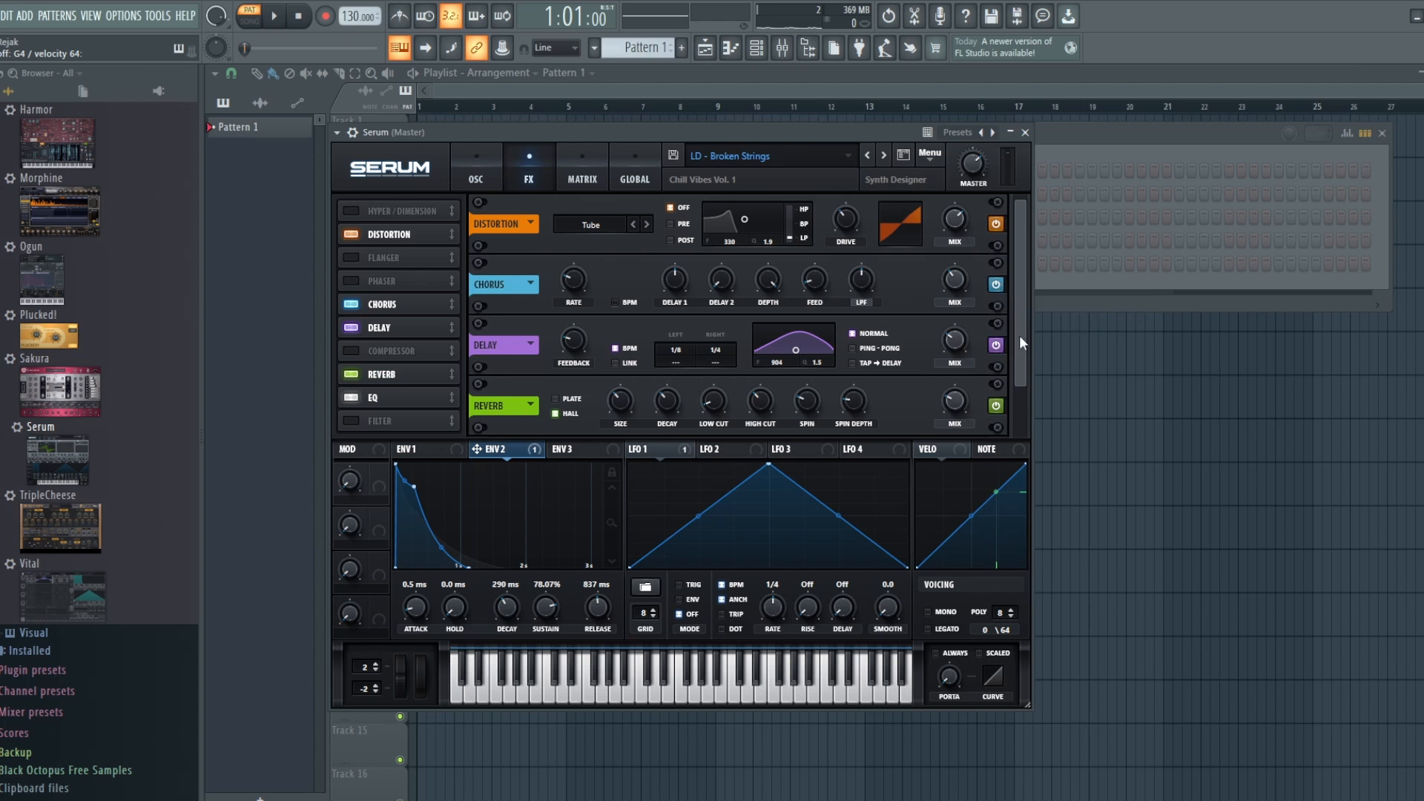
Audition the sound with the chorus, delay and reverb bypassed, and switch these three effects back on
{"action": "mouse_move", "coordinate": [1020, 335]}
{"action": "left_mouse_down"}
{"action": "mouse_move", "coordinate": [1021, 374]}
{"action": "mouse_move", "coordinate": [1028, 362]}
{"action": "left_mouse_up"}
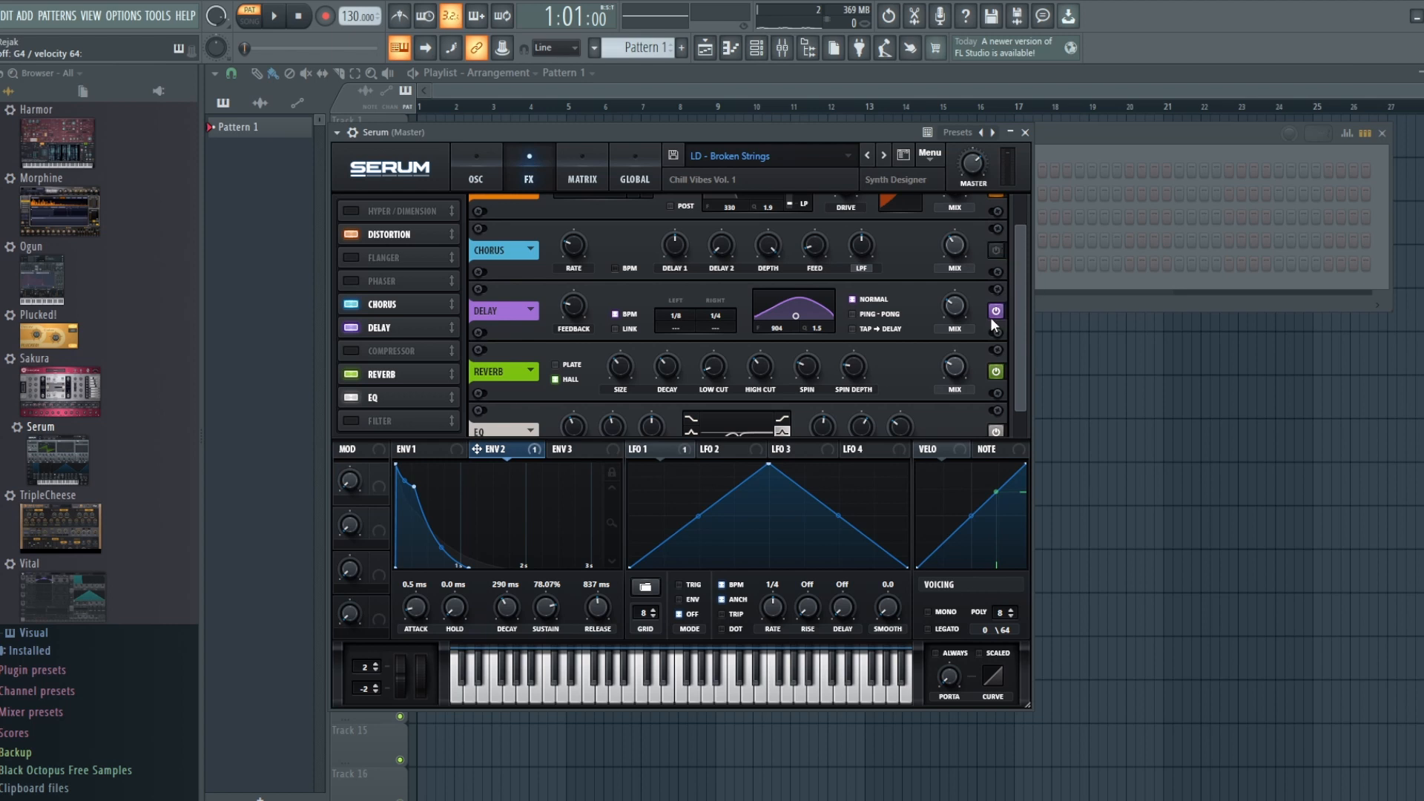
{"action": "left_click", "coordinate": [994, 368]}
{"action": "left_click", "coordinate": [996, 249]}
{"action": "left_click", "coordinate": [995, 373]}
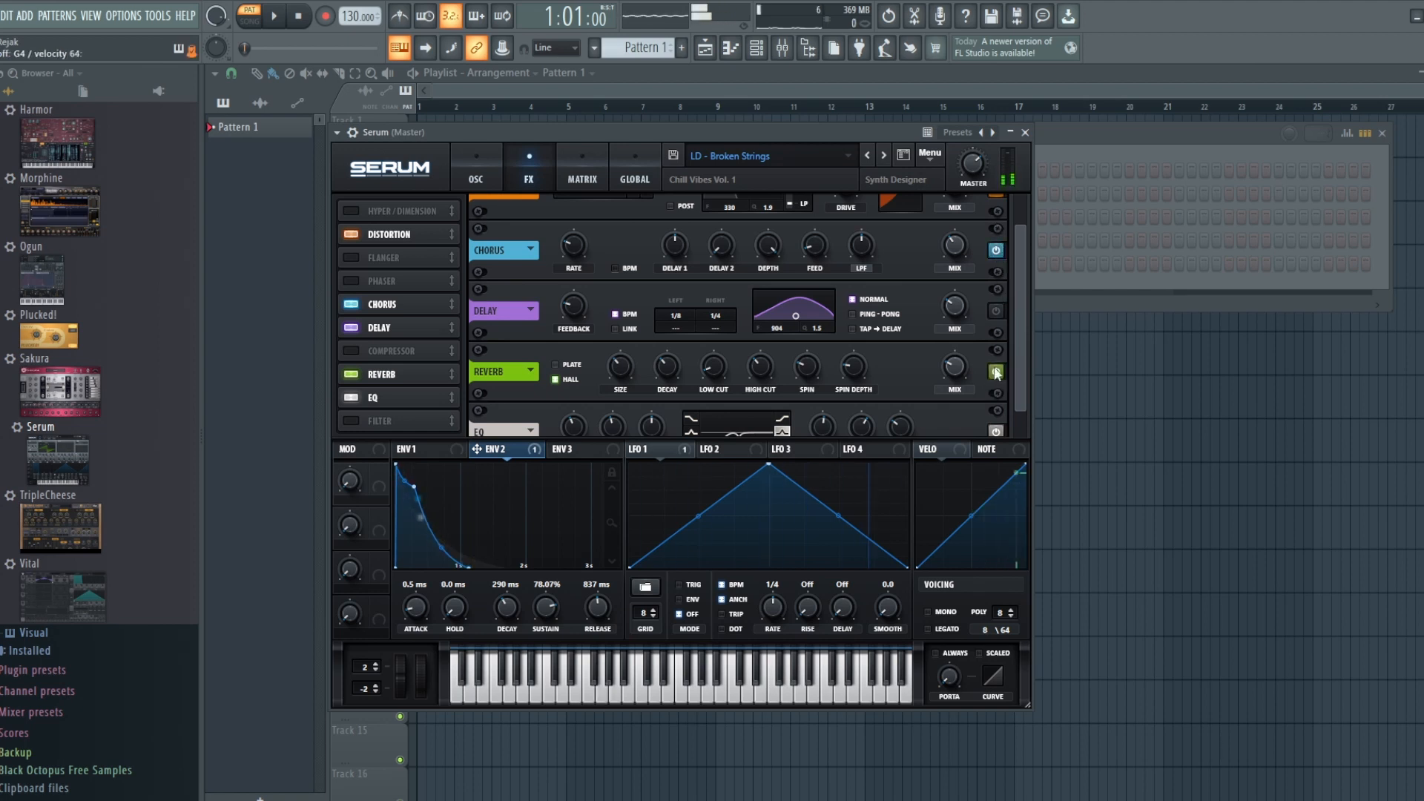
{"action": "left_click", "coordinate": [998, 307]}
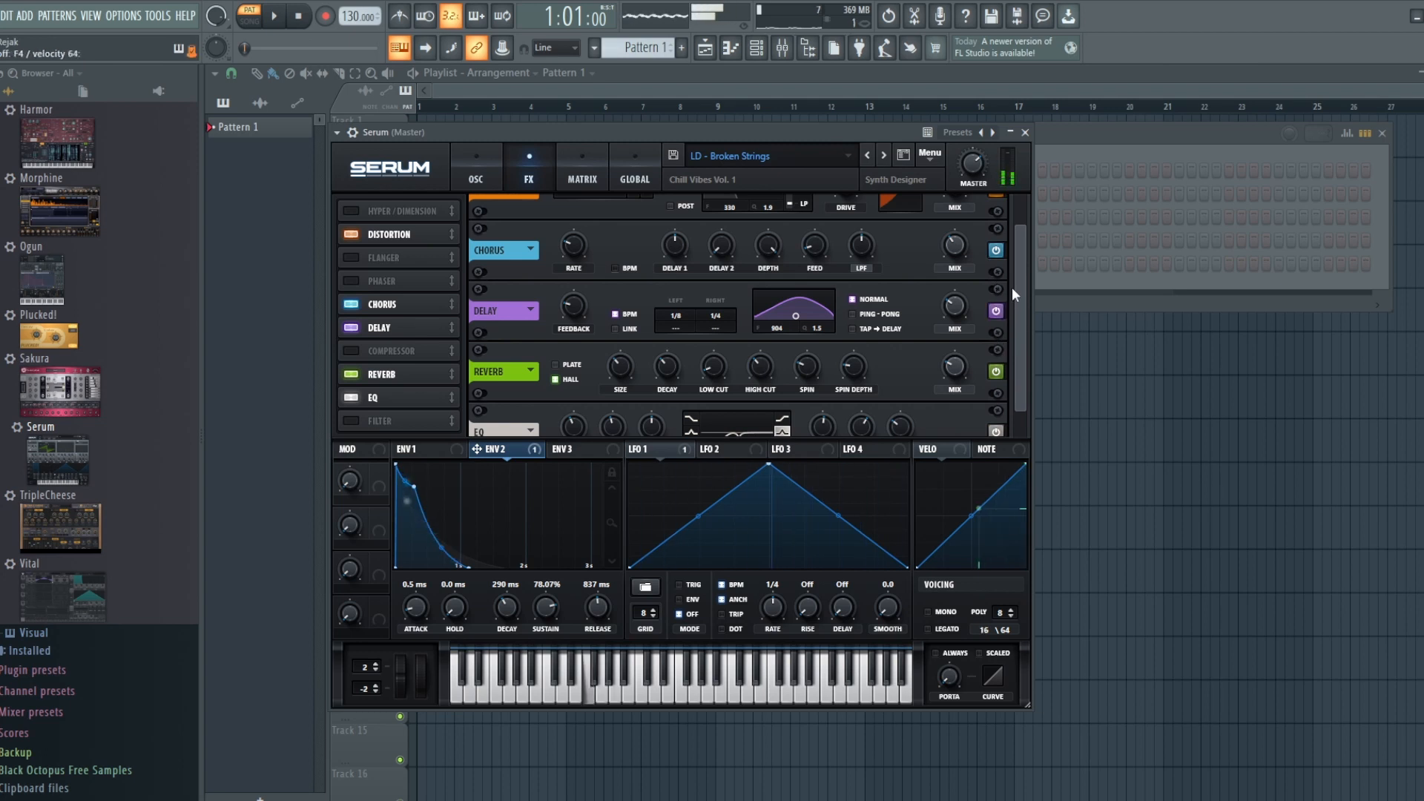
{"action": "scroll", "coordinate": [1012, 287], "scroll_direction": "down", "scroll_amount": 1}
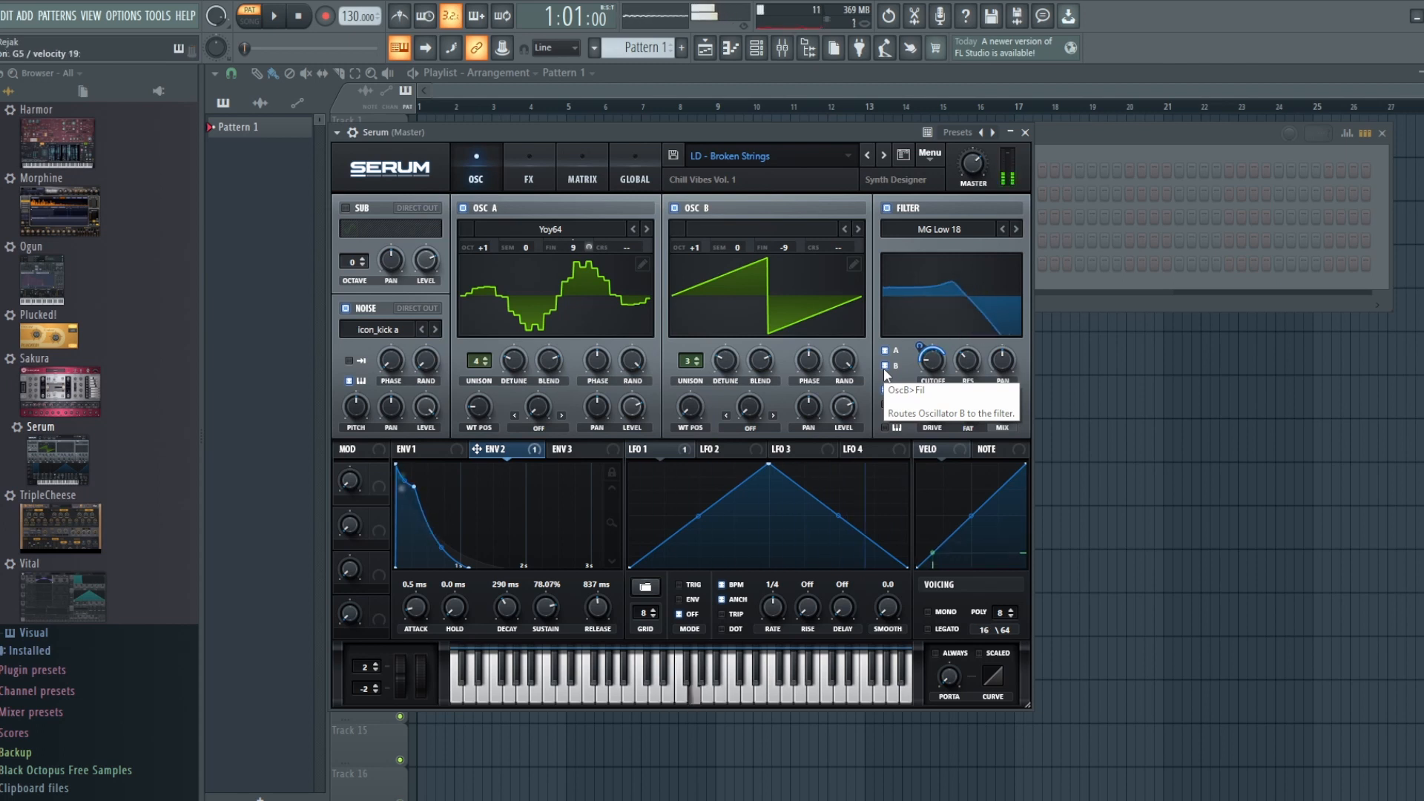
Show LFO 1 and the oscillator A parameter it modulates
{"action": "left_click", "coordinate": [652, 454]}
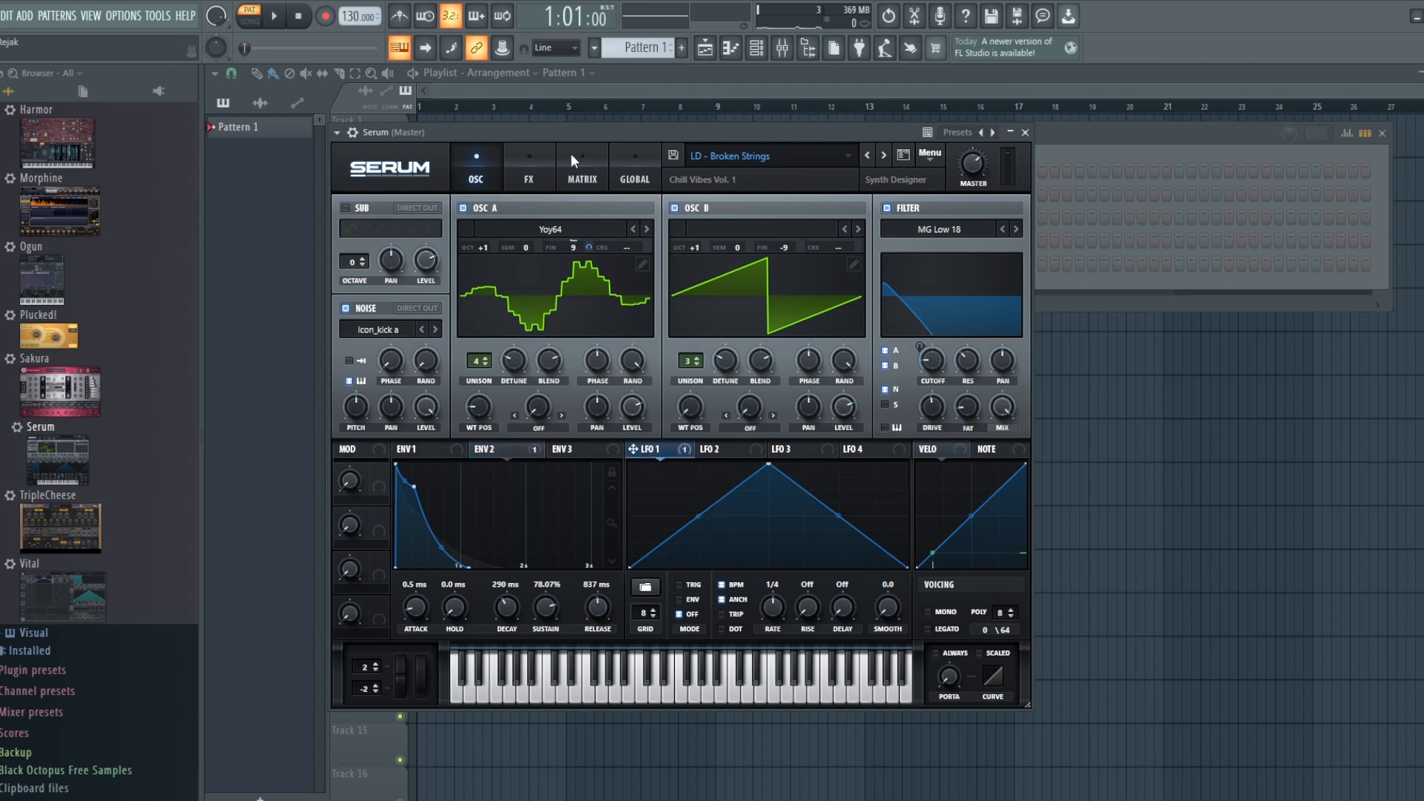